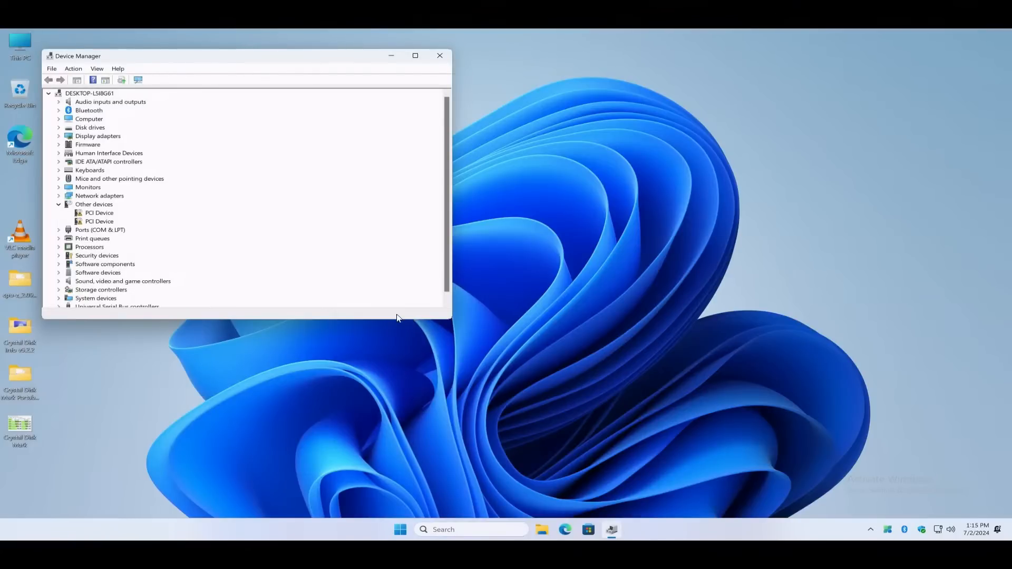
Check the two PCI Device entries listed under Other devices, and close Device Manager
{"action": "left_click", "coordinate": [72, 220]}
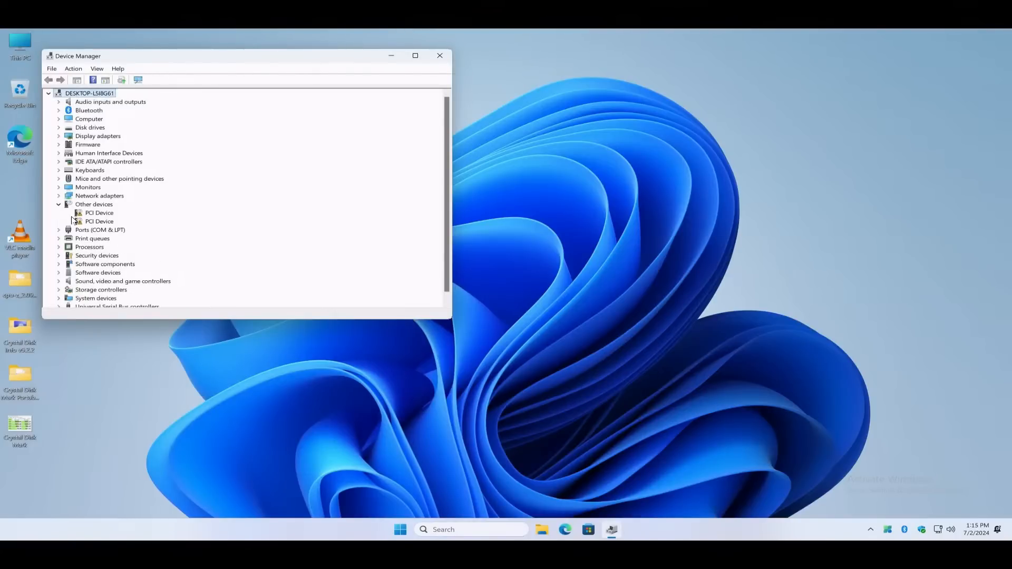
{"action": "left_click", "coordinate": [90, 214]}
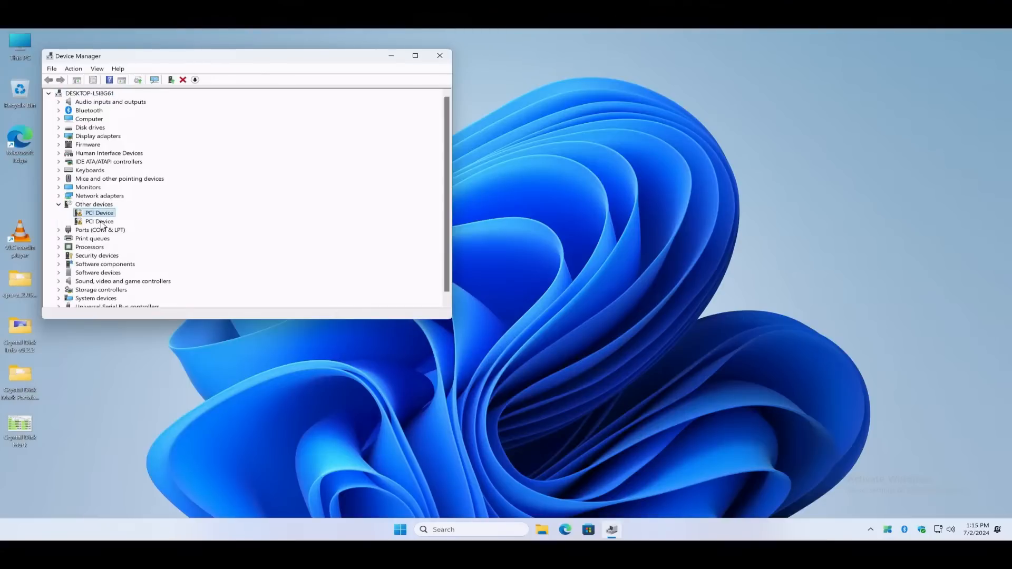
{"action": "left_click", "coordinate": [104, 222]}
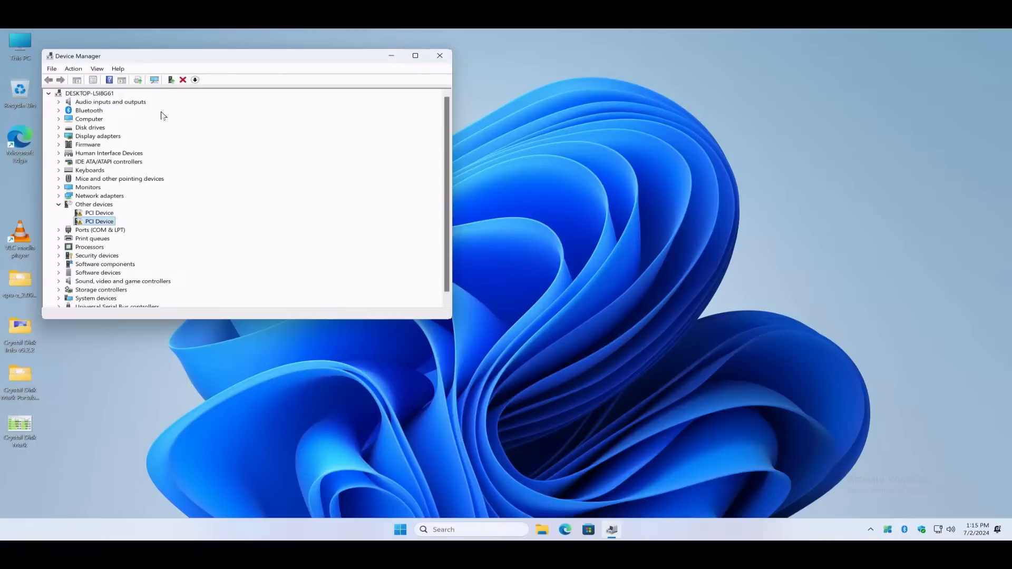
{"action": "left_click", "coordinate": [439, 56]}
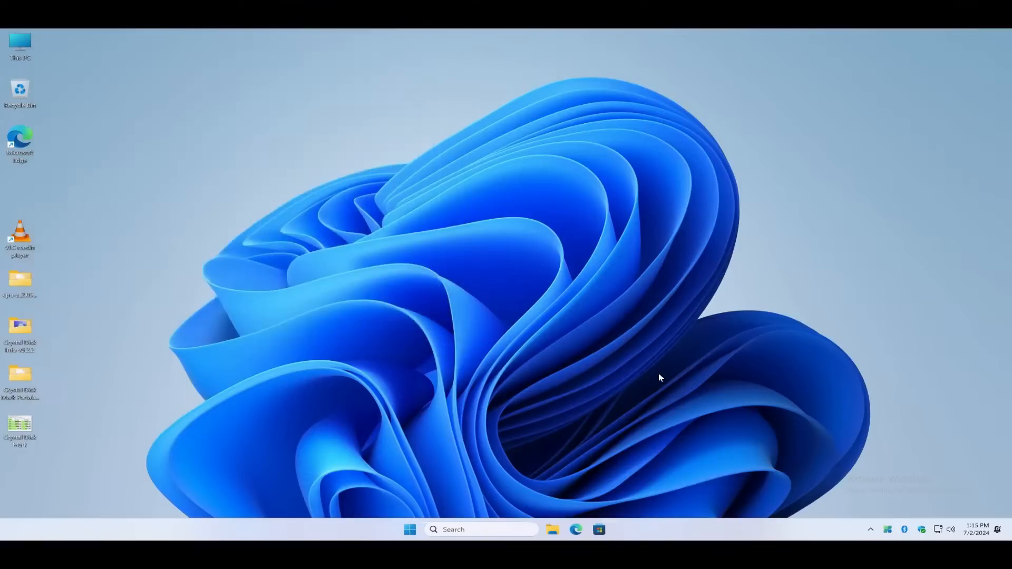
Open the Downloads folder in File Explorer and turn on the display of file name extensions
{"action": "left_click", "coordinate": [550, 530]}
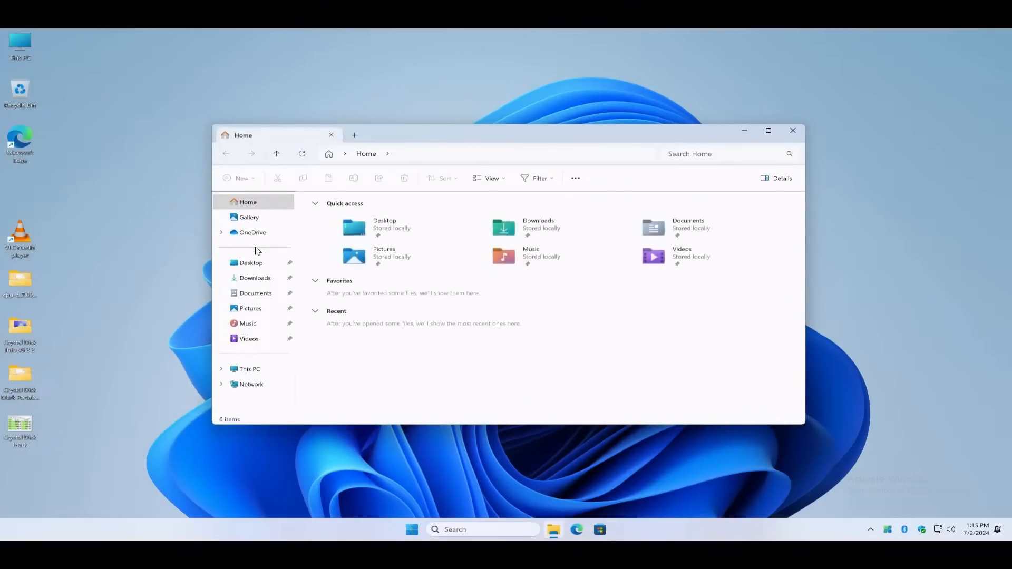
{"action": "left_click", "coordinate": [263, 280]}
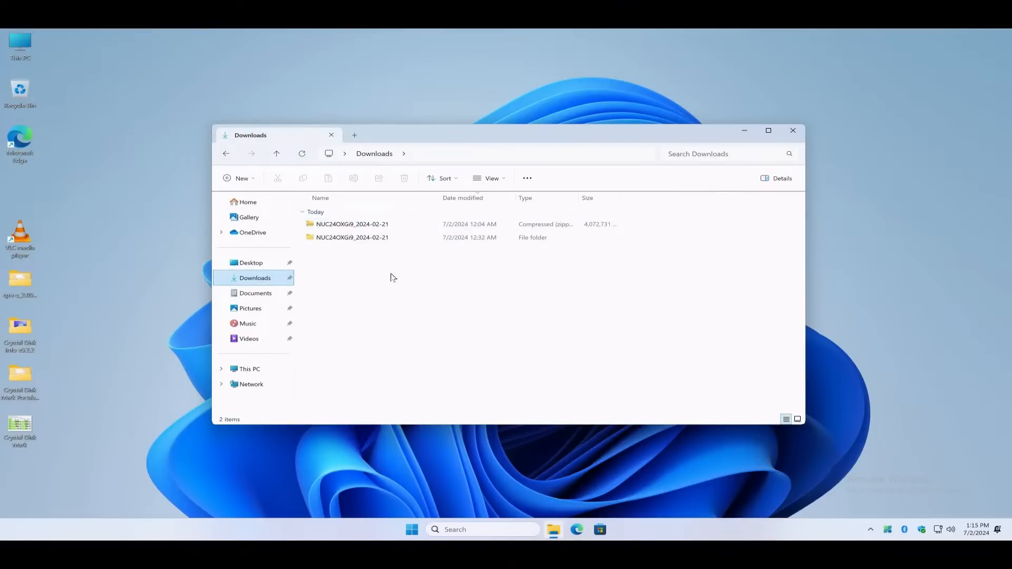
{"action": "left_click", "coordinate": [490, 184]}
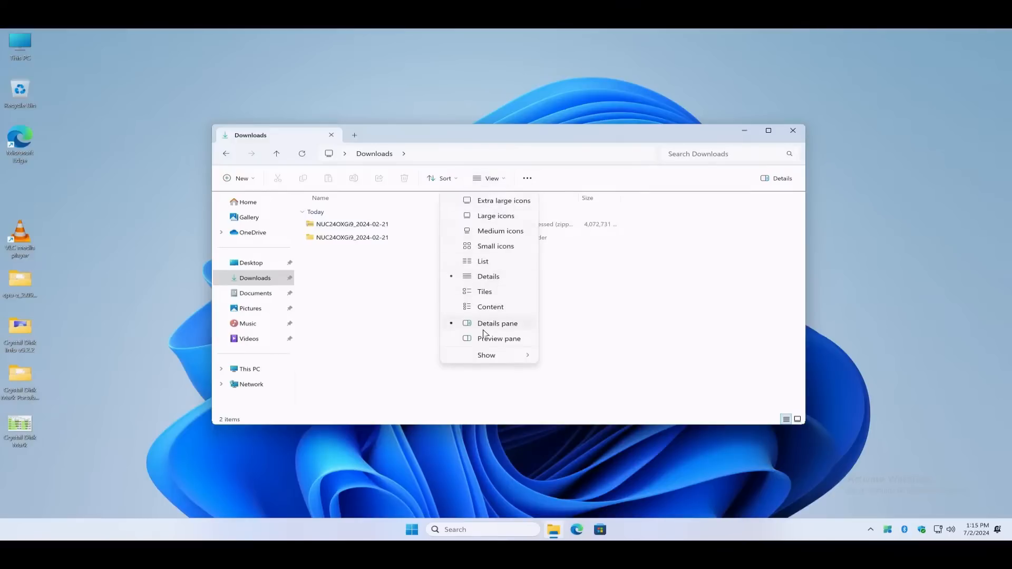
{"action": "mouse_move", "coordinate": [481, 354]}
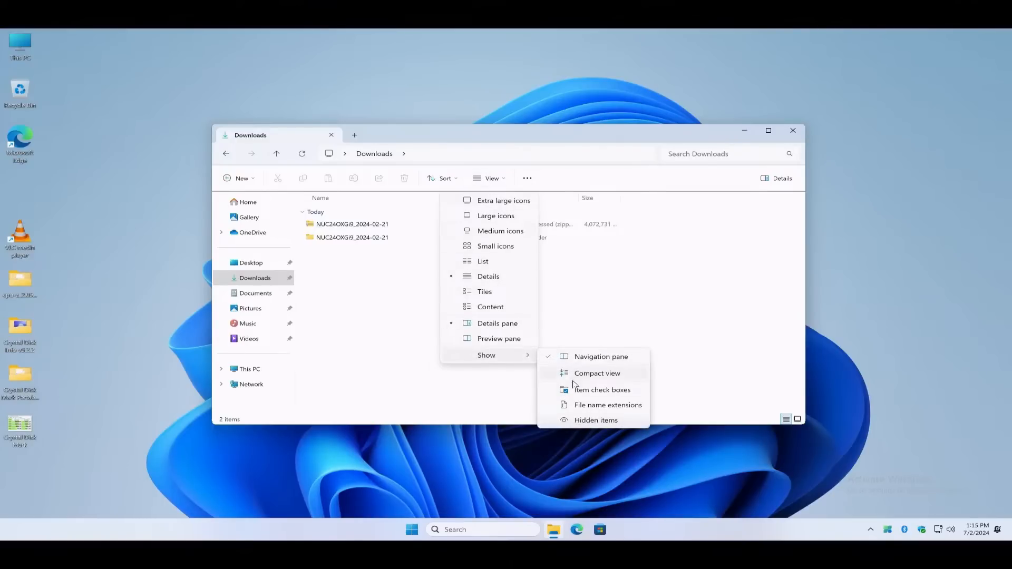
{"action": "left_click", "coordinate": [578, 405]}
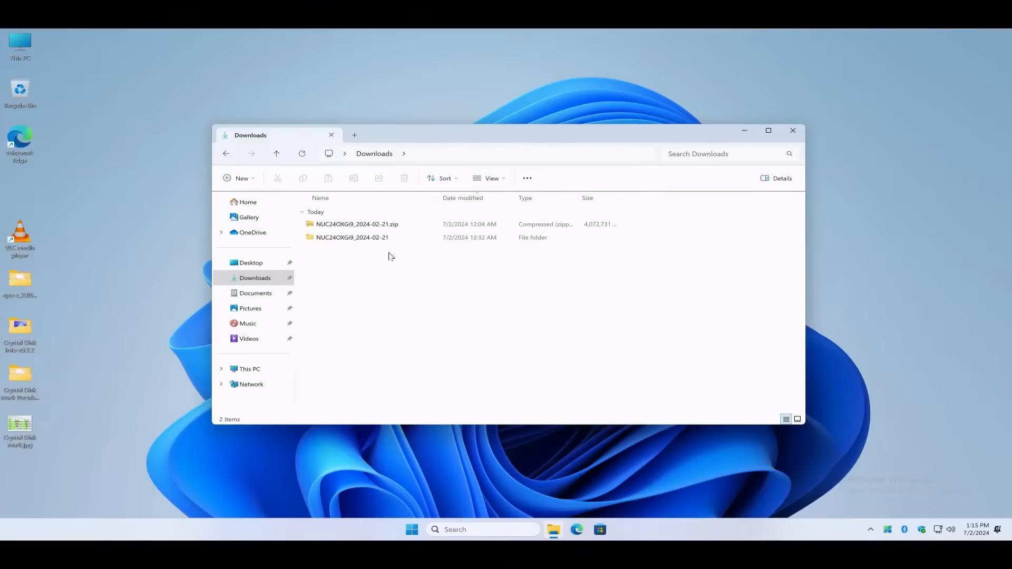
Open the extracted NUC24OXGi9_2024-02-21 folder and look over its Win10 and Win11 subfolders
{"action": "left_click", "coordinate": [363, 226]}
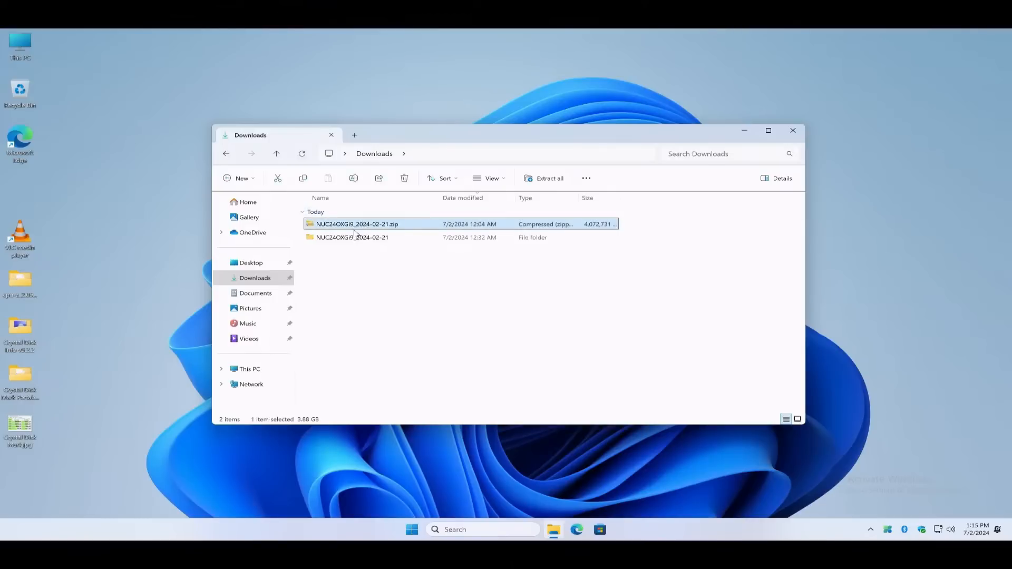
{"action": "double_click", "coordinate": [354, 238]}
{"action": "left_click", "coordinate": [354, 238]}
{"action": "left_click", "coordinate": [356, 280]}
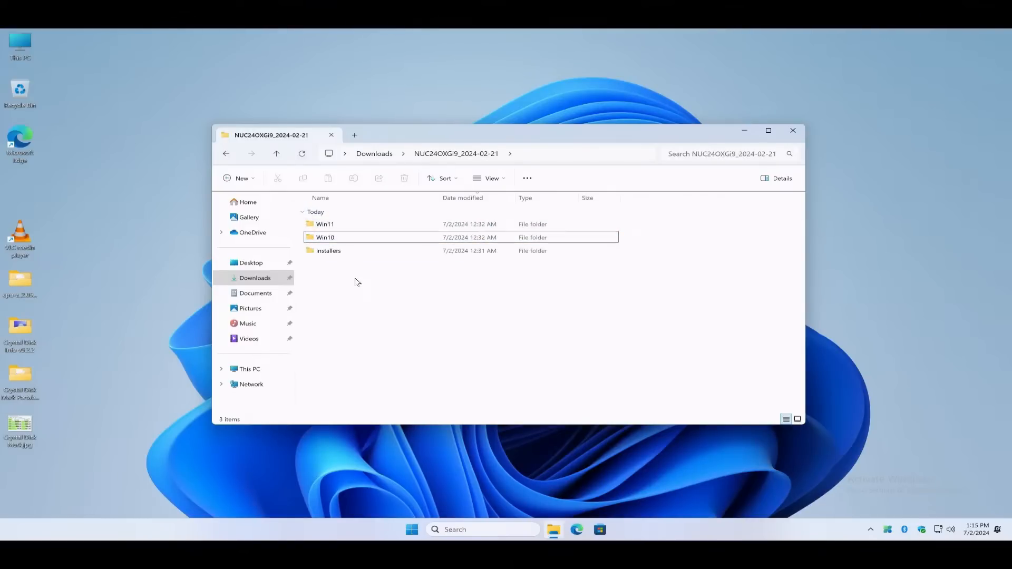
{"action": "left_click", "coordinate": [334, 237]}
{"action": "left_click", "coordinate": [334, 227]}
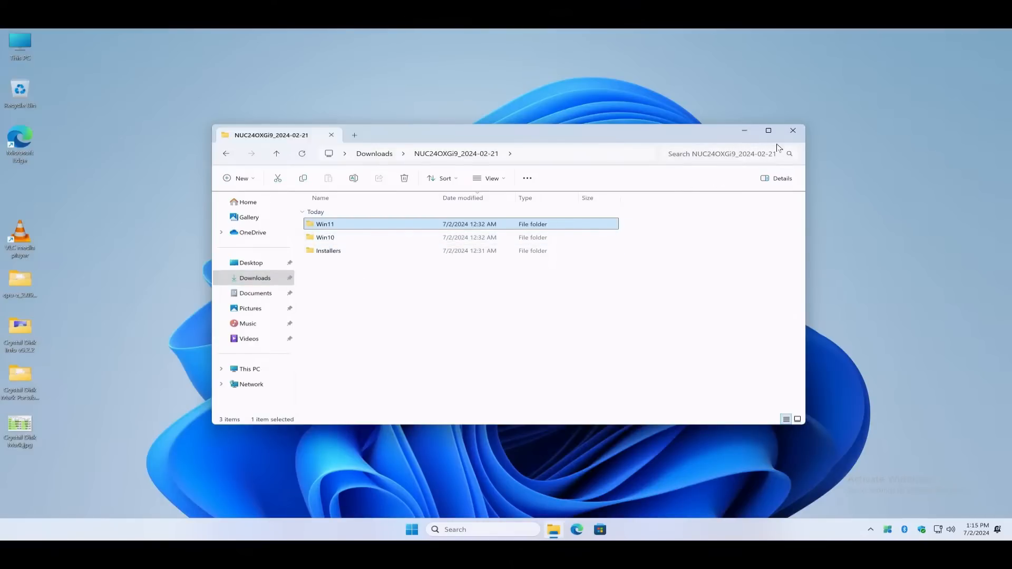
Examine the contents of the Win11, Win10 and Installers driver folders, and close File Explorer
{"action": "double_click", "coordinate": [353, 228]}
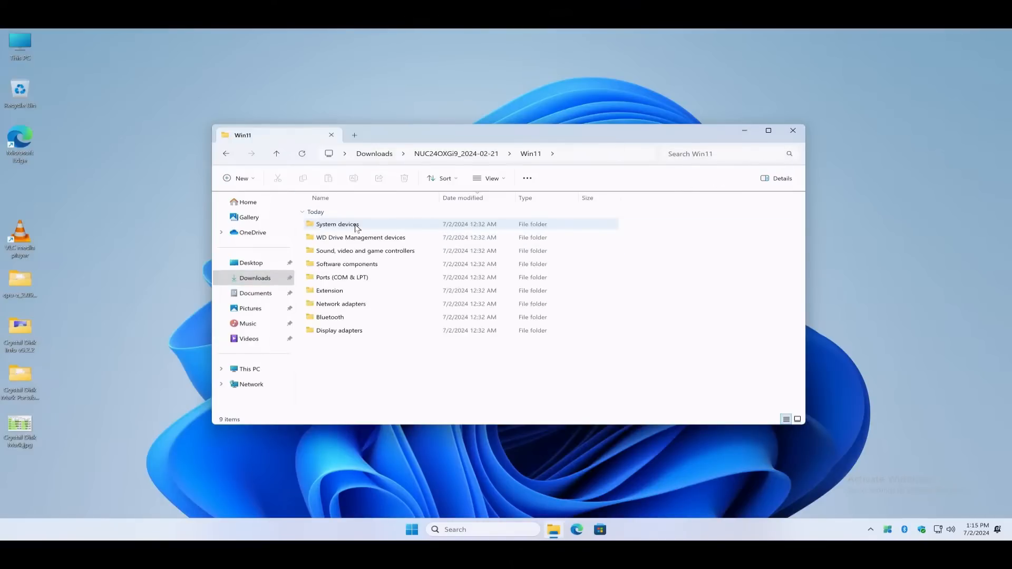
{"action": "left_click", "coordinate": [227, 155]}
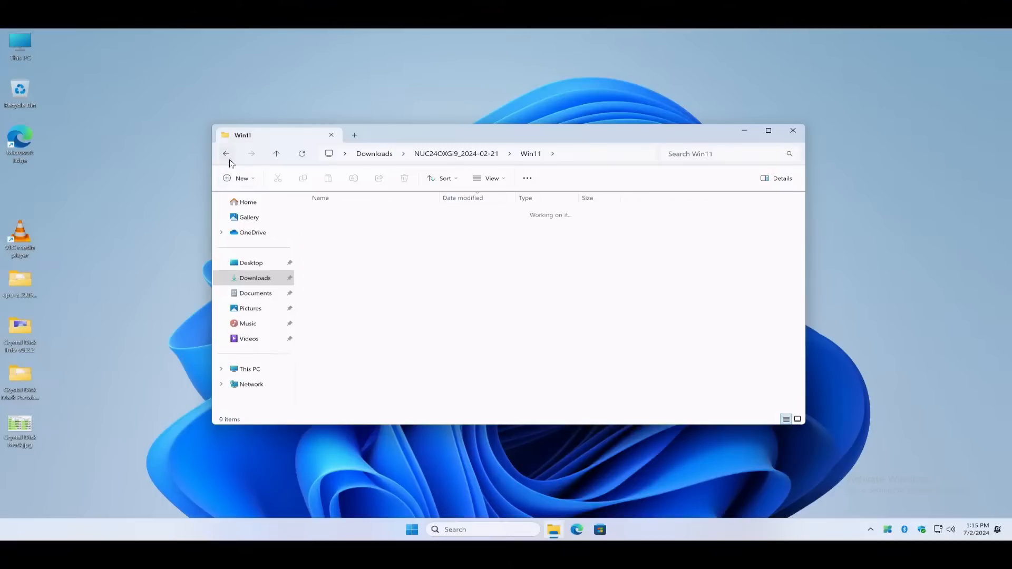
{"action": "left_click", "coordinate": [331, 237]}
{"action": "double_click", "coordinate": [335, 237]}
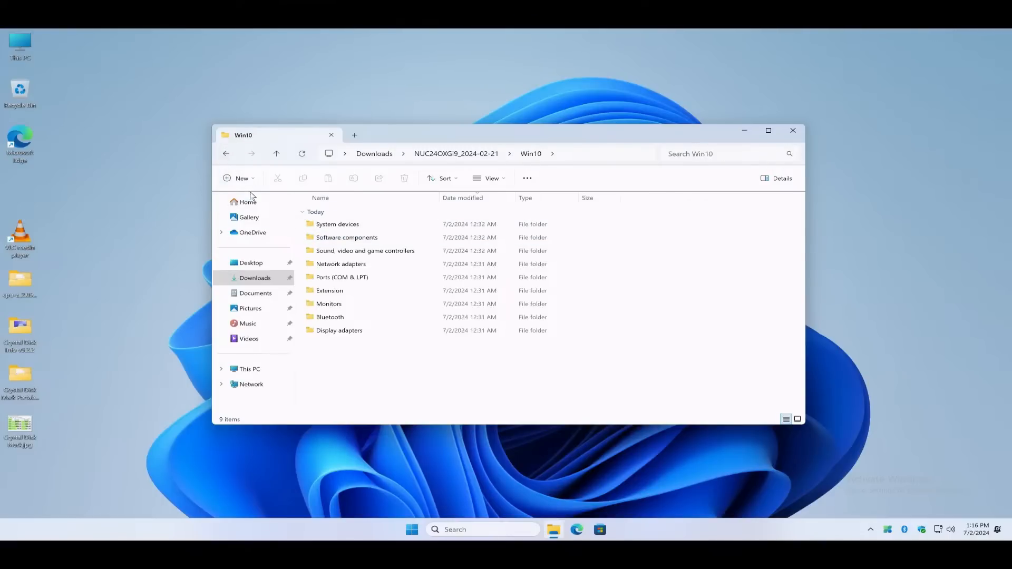
{"action": "left_click", "coordinate": [228, 156]}
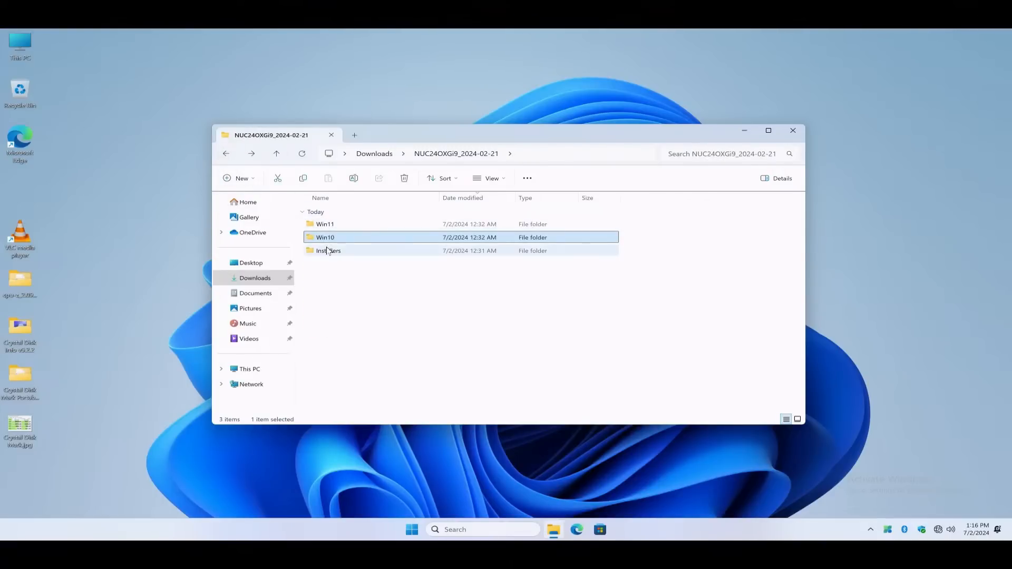
{"action": "left_click", "coordinate": [328, 251]}
{"action": "double_click", "coordinate": [328, 251]}
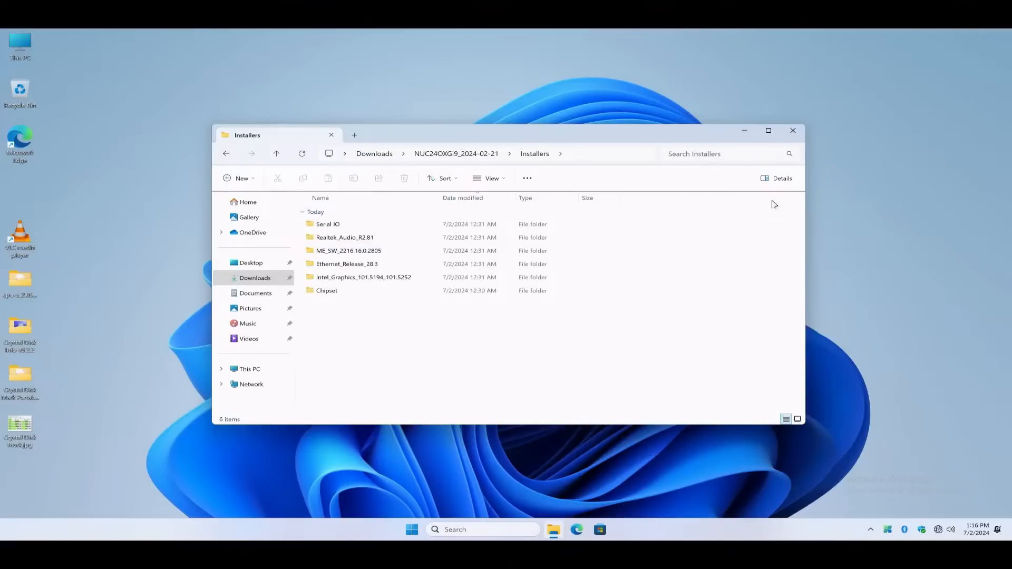
{"action": "left_click", "coordinate": [792, 132]}
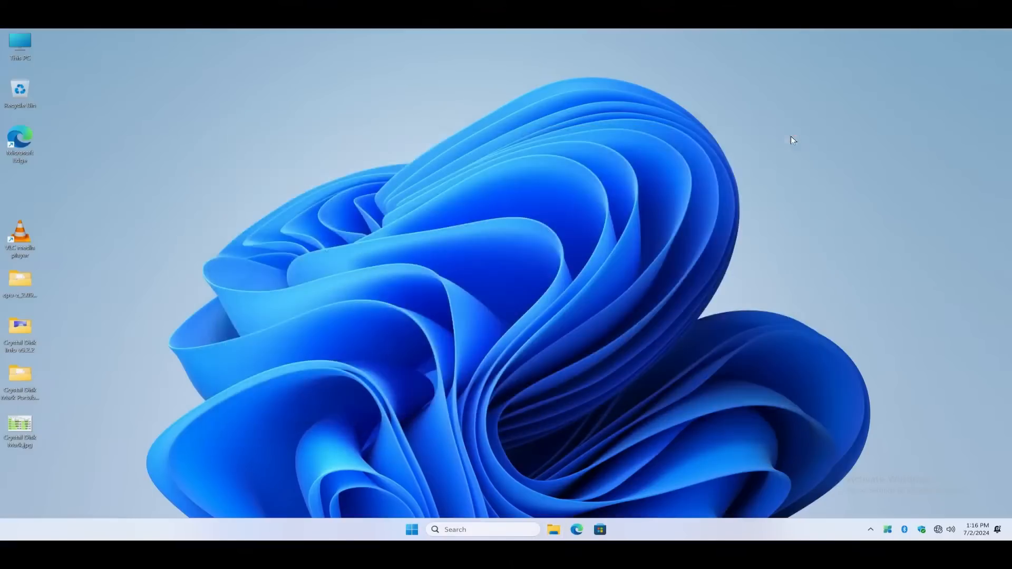
Open Device Manager and start a driver update for the first unknown PCI Device, choosing to browse the computer for drivers
{"action": "right_click", "coordinate": [406, 529]}
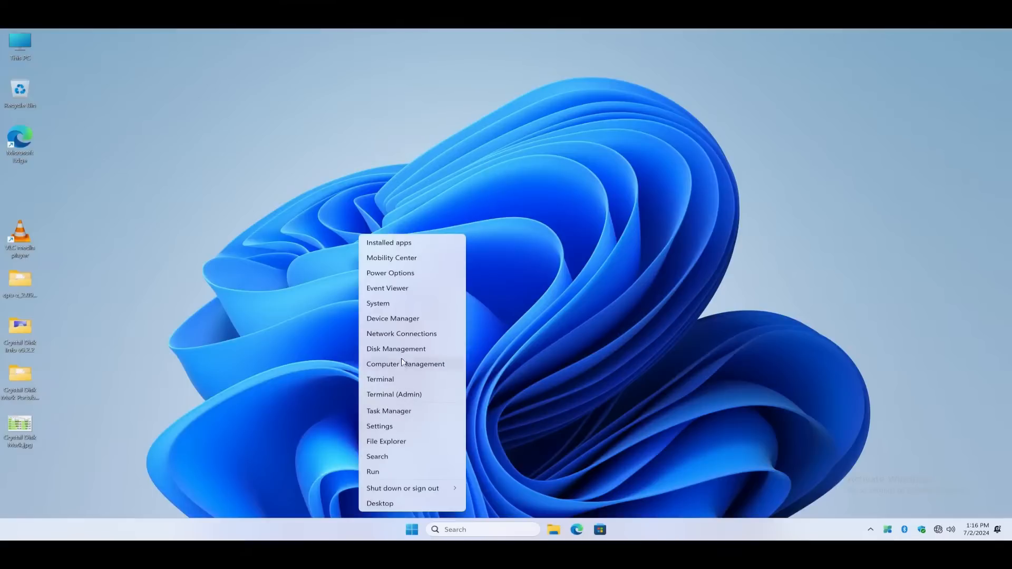
{"action": "left_click", "coordinate": [394, 319]}
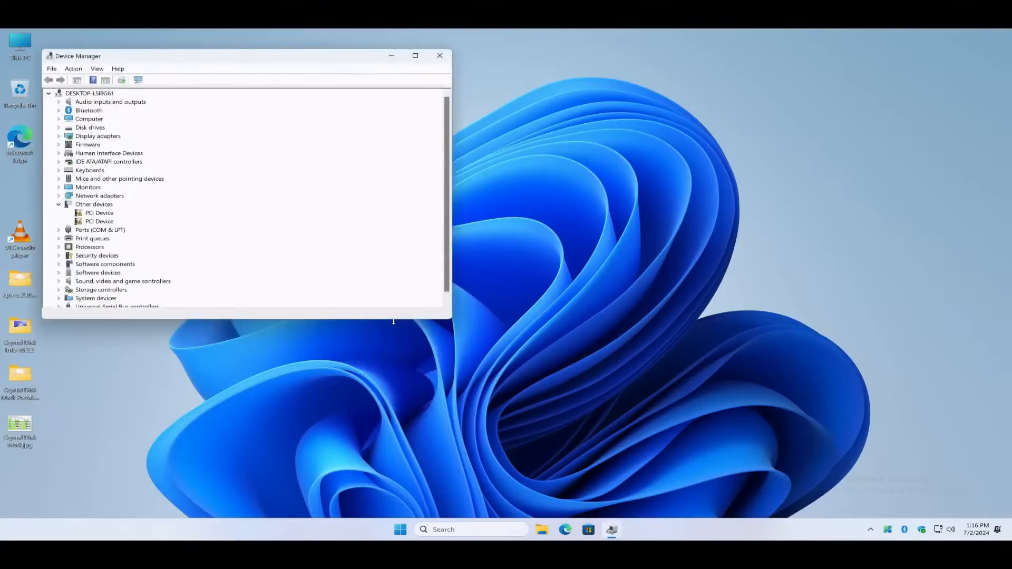
{"action": "double_click", "coordinate": [106, 213]}
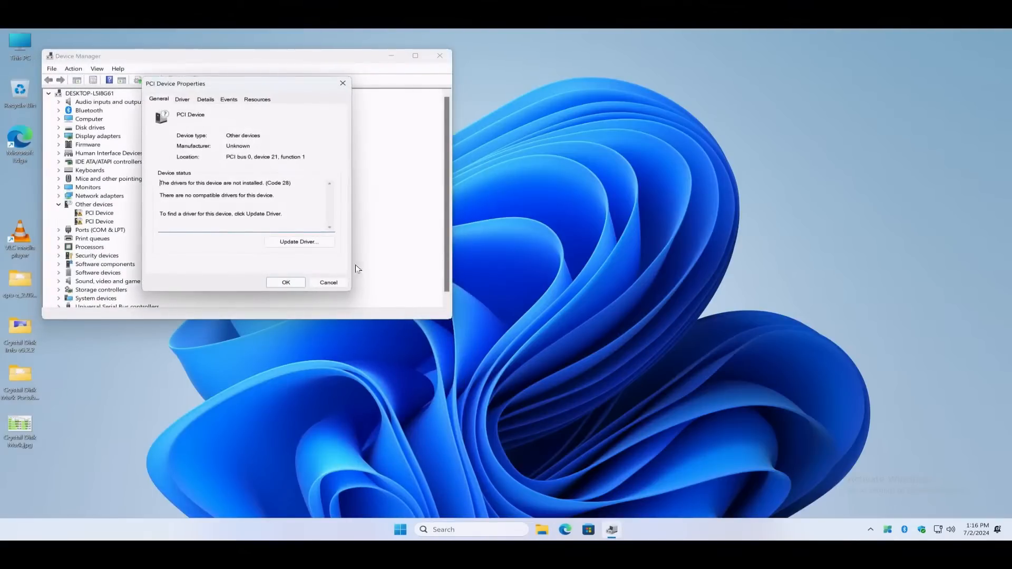
{"action": "left_click", "coordinate": [307, 245]}
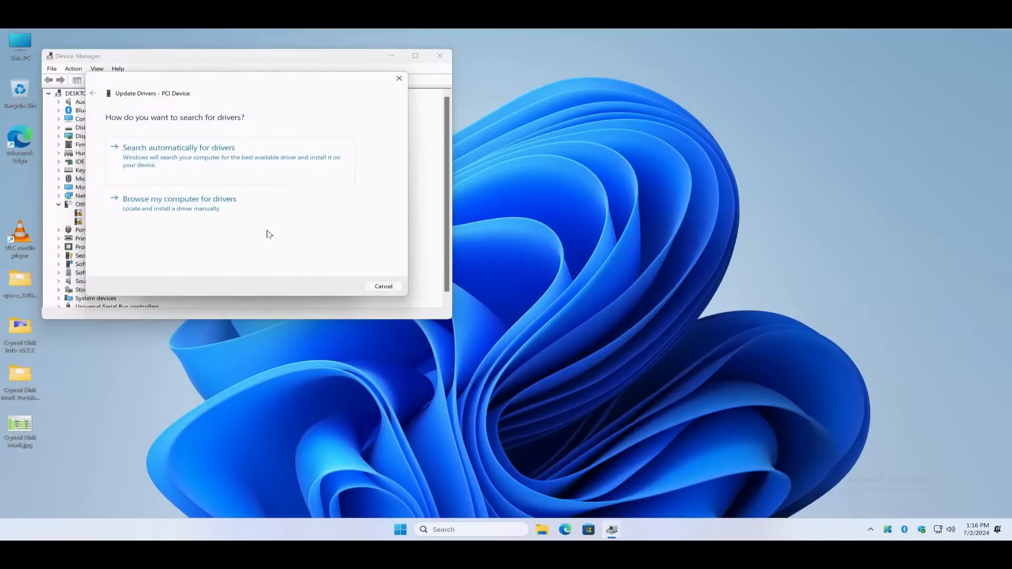
{"action": "left_click", "coordinate": [225, 219]}
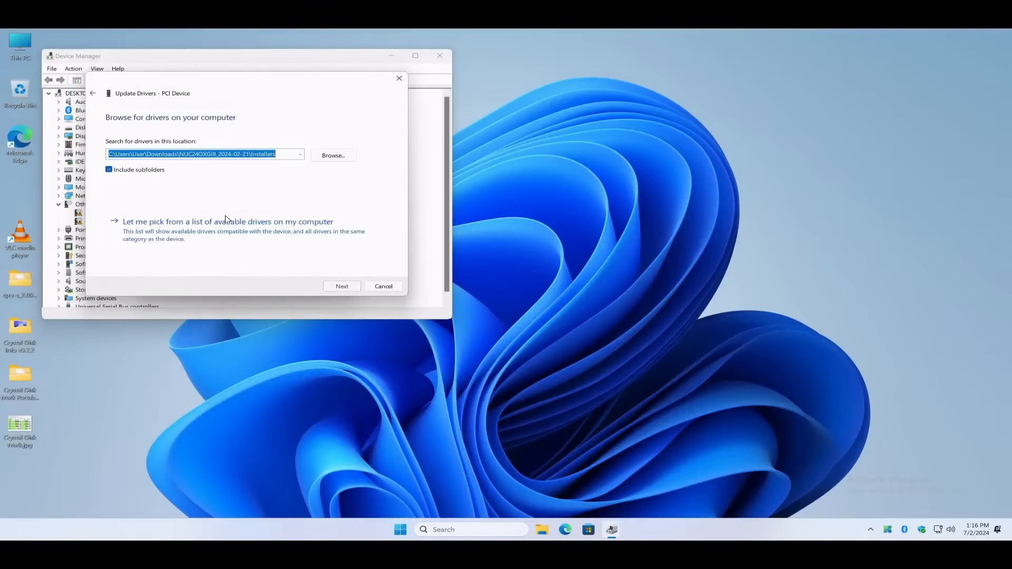
Set the driver search location to the NUC24OXGi9_2024-02-21 folder in Downloads, with subfolders included, and start the driver search
{"action": "left_click", "coordinate": [333, 157]}
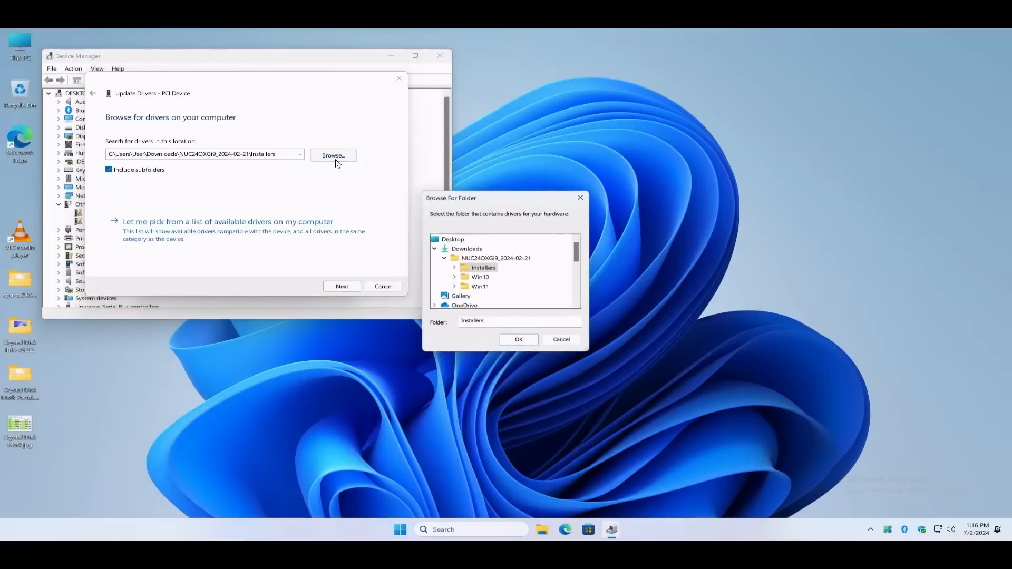
{"action": "left_click", "coordinate": [506, 258]}
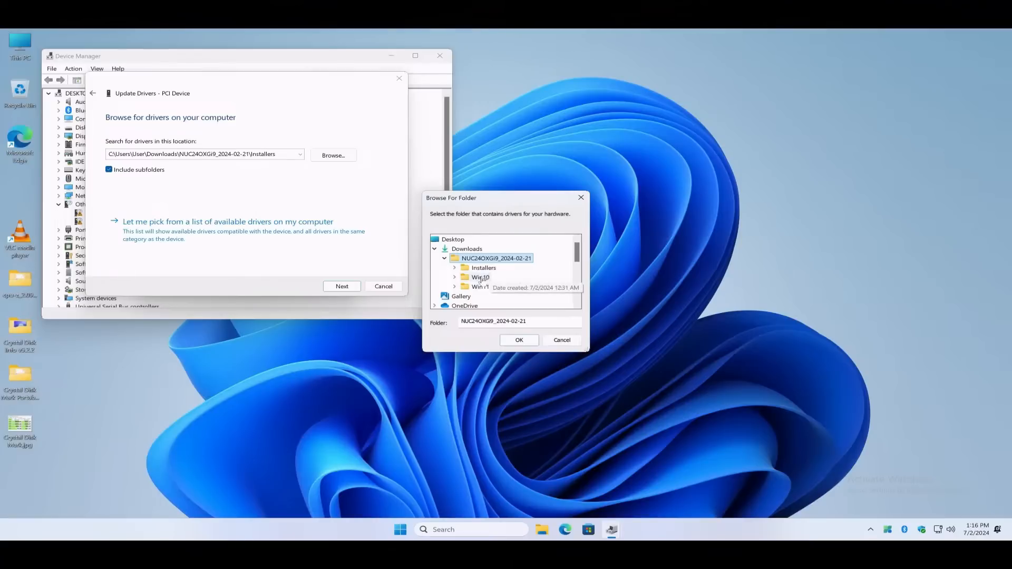
{"action": "left_click", "coordinate": [520, 340]}
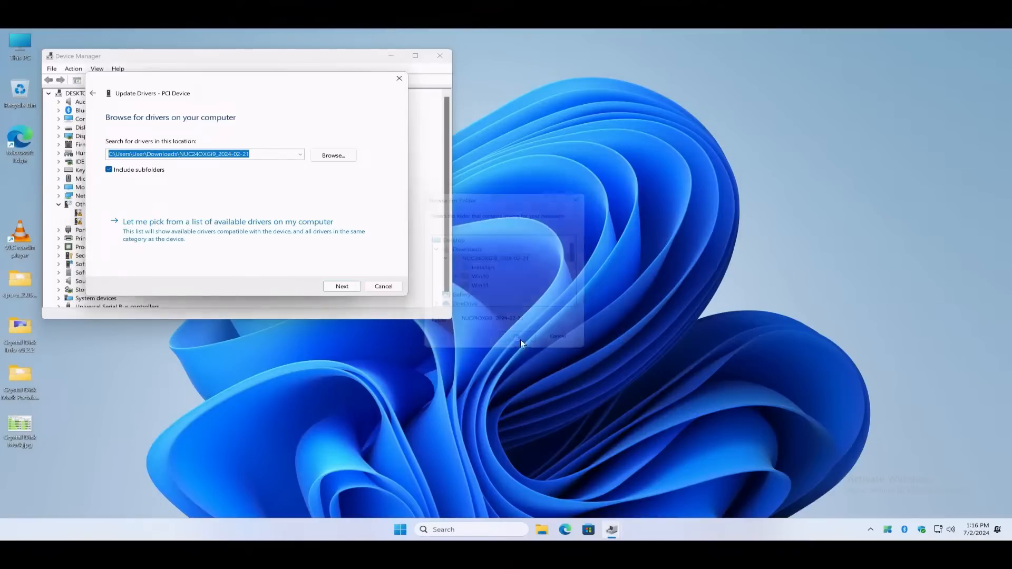
{"action": "left_click", "coordinate": [355, 288]}
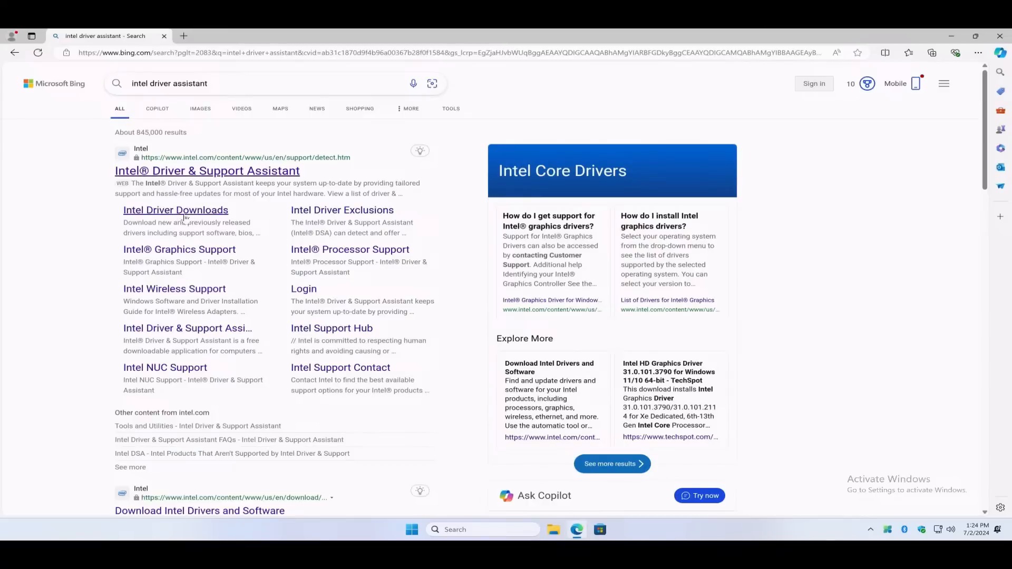
Open the Intel Driver & Support Assistant page from the Edge search results and download the installer
{"action": "left_click", "coordinate": [273, 174]}
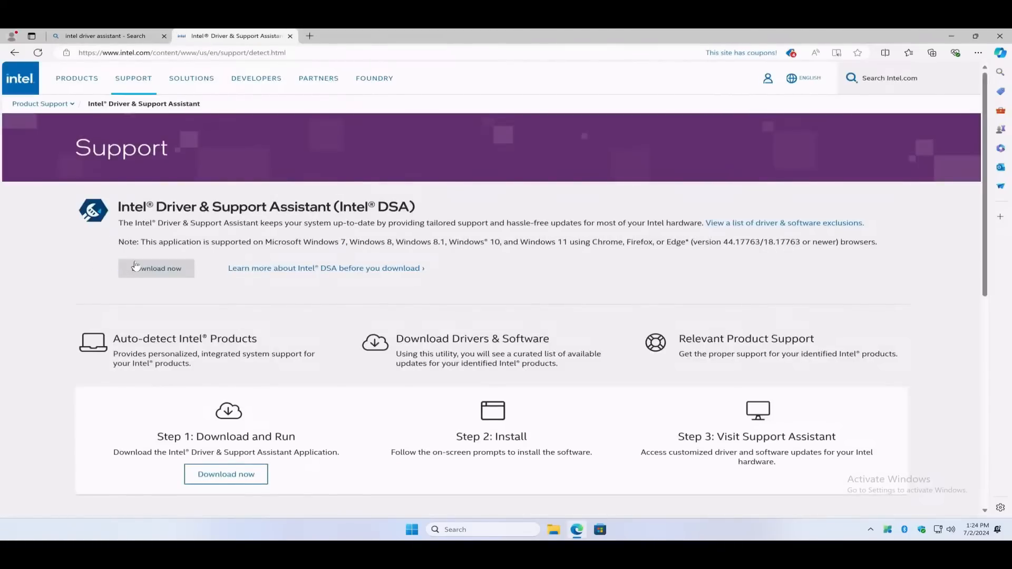
{"action": "left_click", "coordinate": [146, 271]}
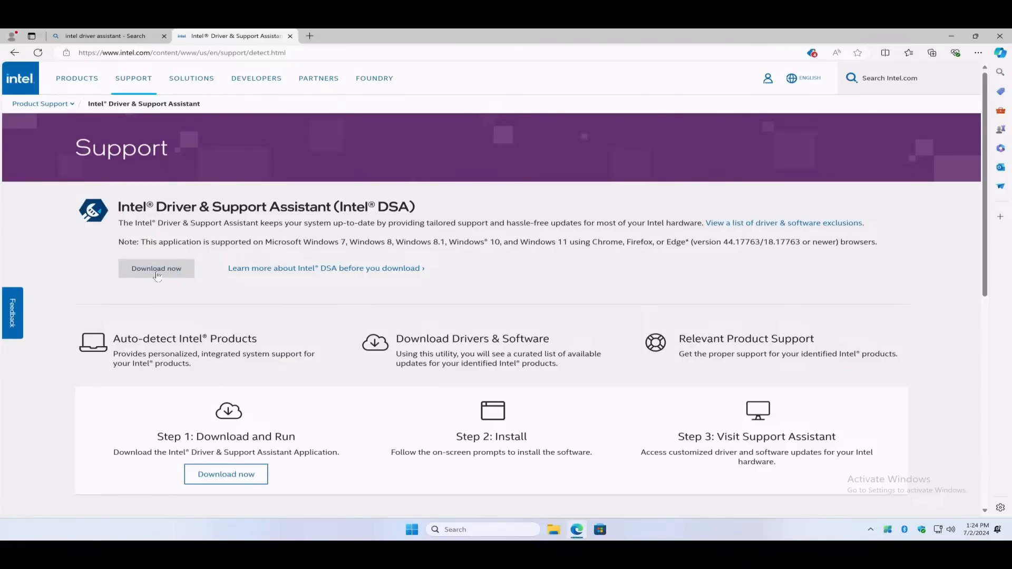
{"action": "left_click", "coordinate": [156, 273]}
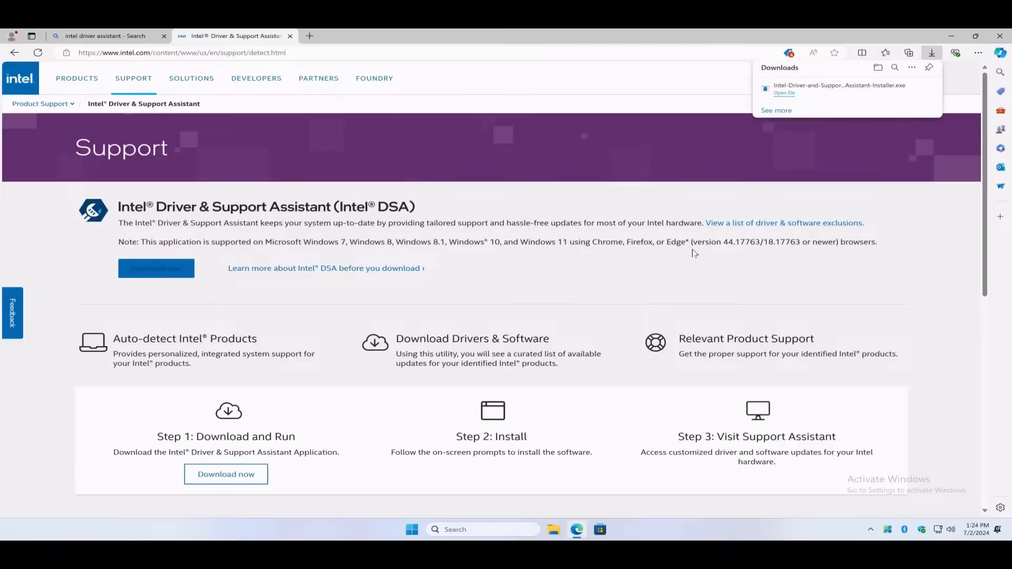
Install Intel Driver & Support Assistant, agreeing to the license terms, declining the Computing Improvement Program and allowing changes to the device
{"action": "left_click", "coordinate": [785, 93]}
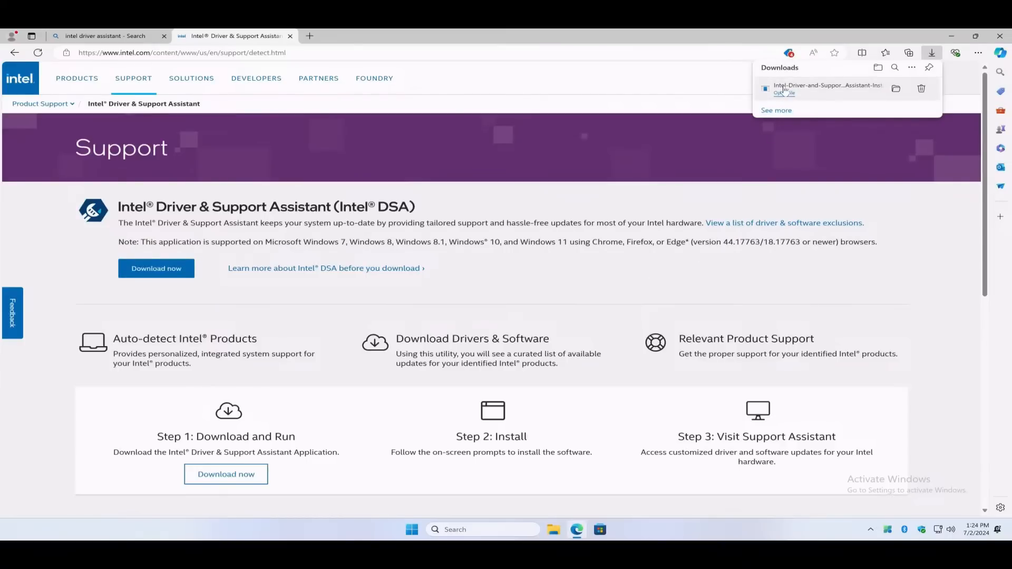
{"action": "left_click", "coordinate": [101, 246]}
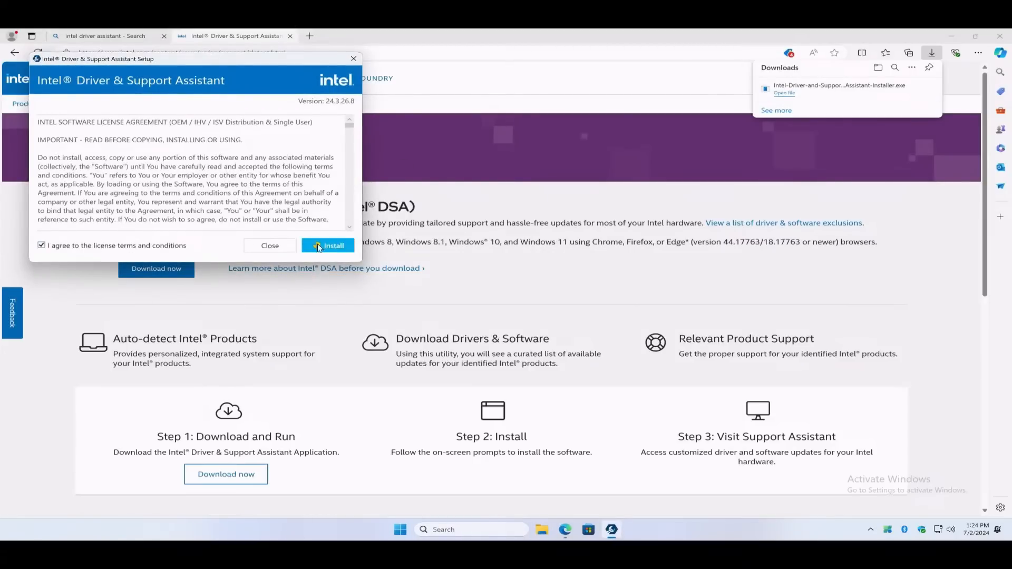
{"action": "left_click", "coordinate": [316, 245]}
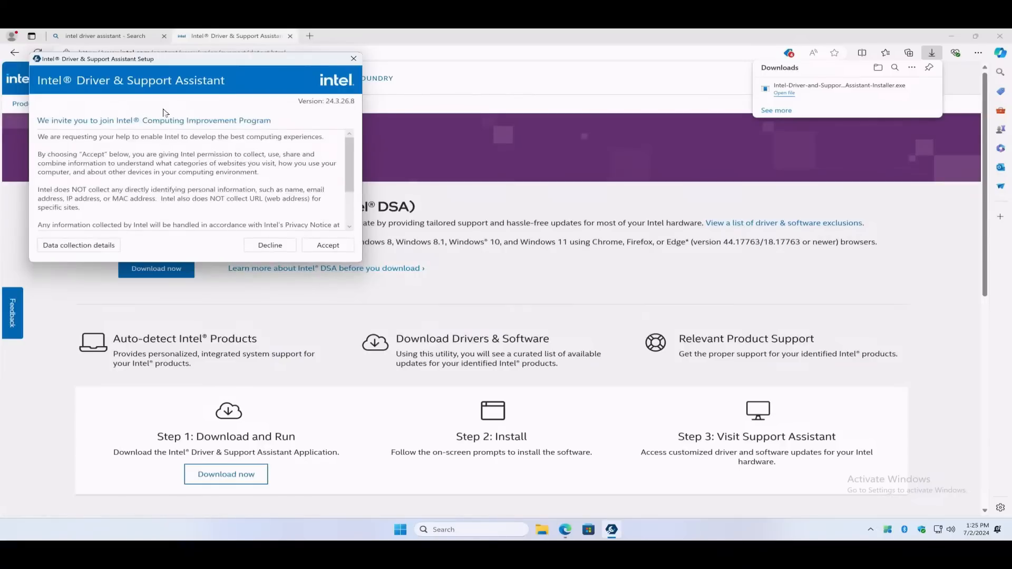
{"action": "left_click", "coordinate": [265, 242]}
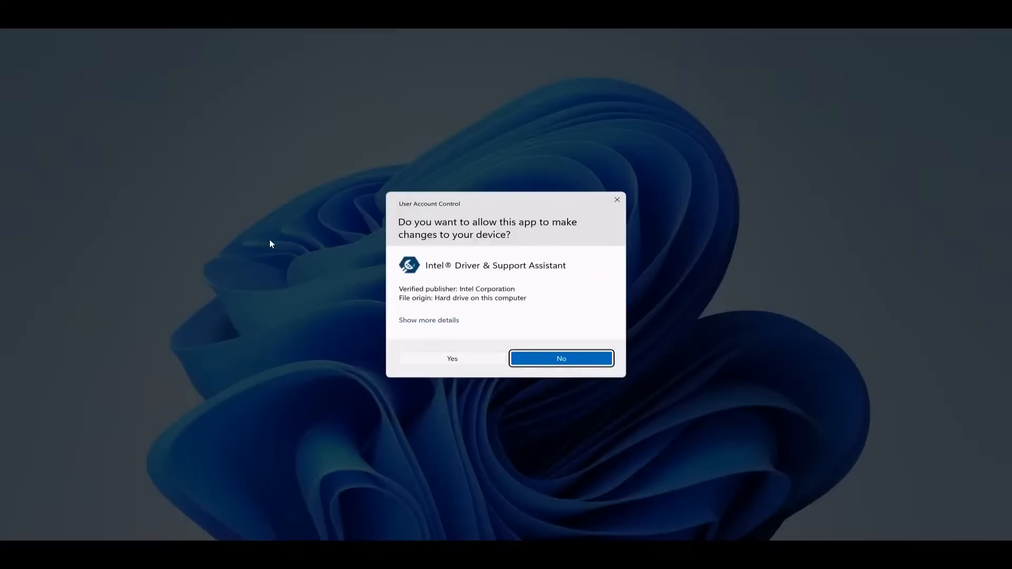
{"action": "left_click", "coordinate": [430, 357]}
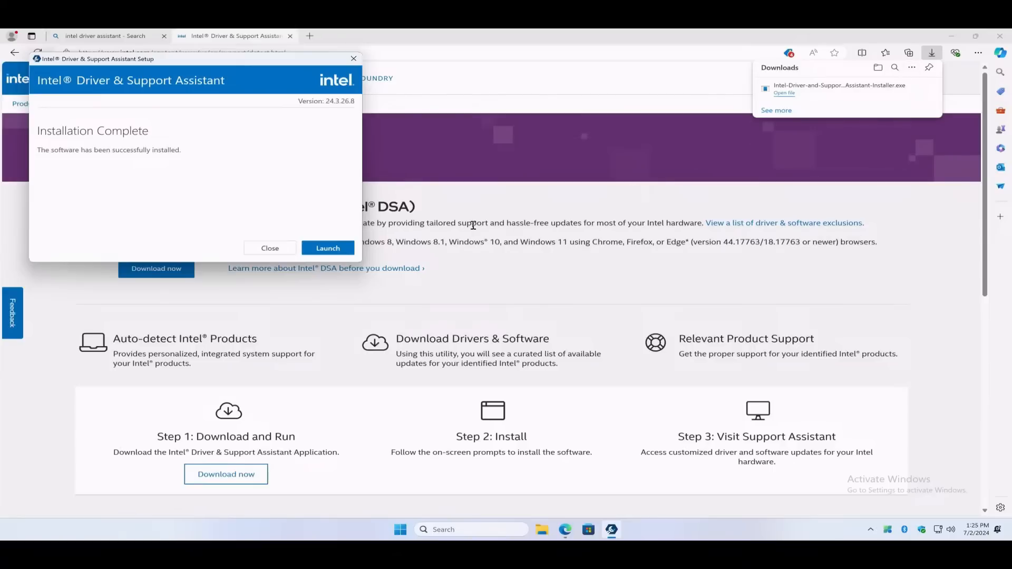
Launch Intel Driver & Support Assistant to scan the system, and close the two older browser tabs
{"action": "left_click", "coordinate": [331, 253]}
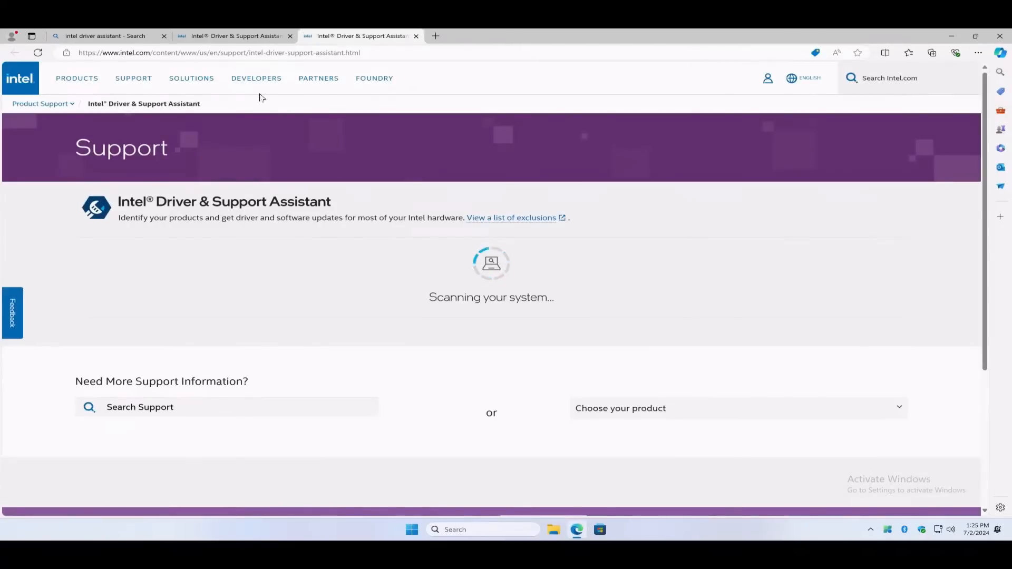
{"action": "left_click", "coordinate": [164, 36]}
{"action": "left_click", "coordinate": [164, 36]}
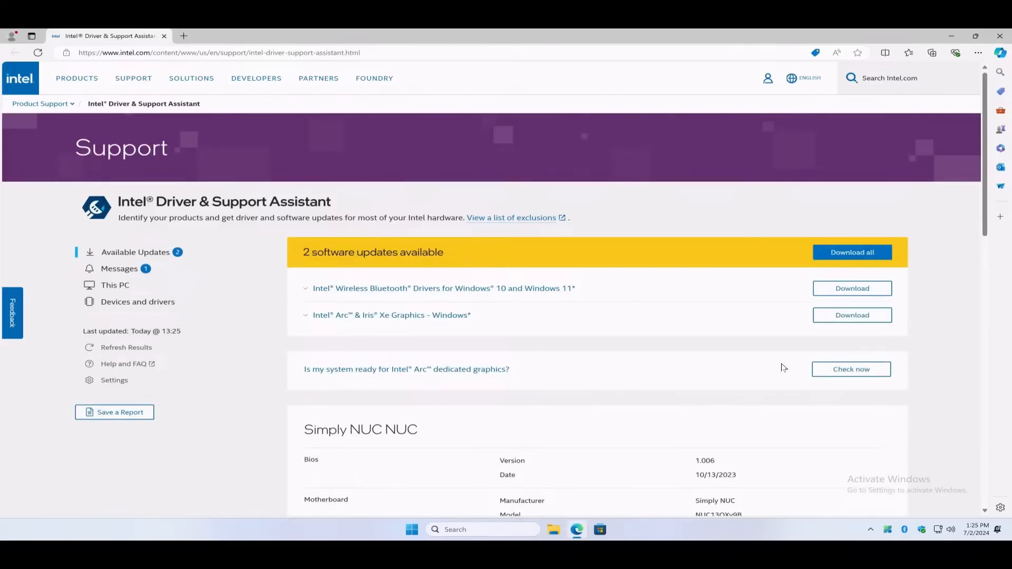
Review the scanned devices, download all available Bluetooth and graphics driver updates, and reboot the system once the graphics driver is installed
{"action": "scroll", "coordinate": [669, 311], "scroll_direction": "down", "scroll_amount": 2}
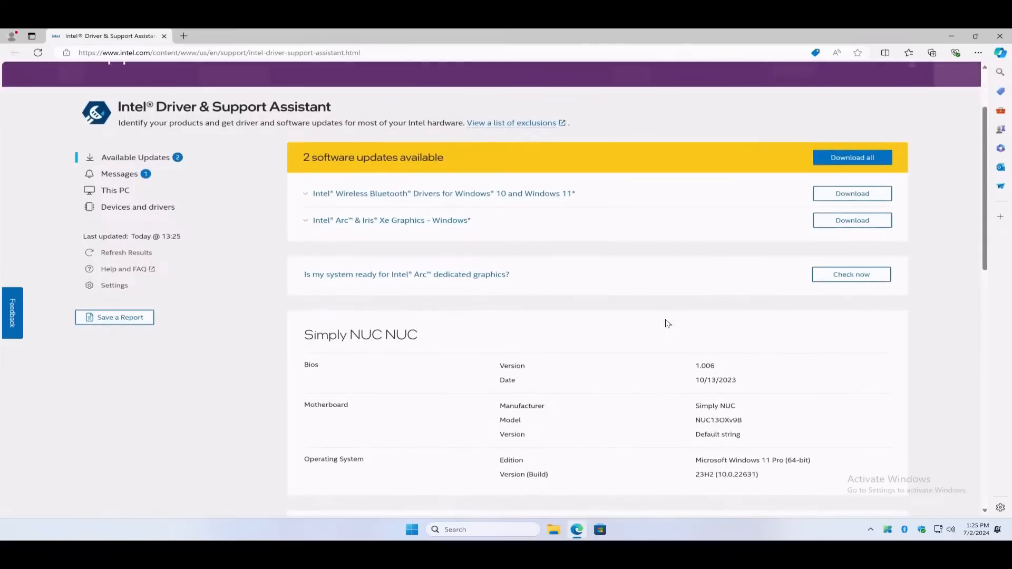
{"action": "scroll", "coordinate": [667, 323], "scroll_direction": "down", "scroll_amount": 7}
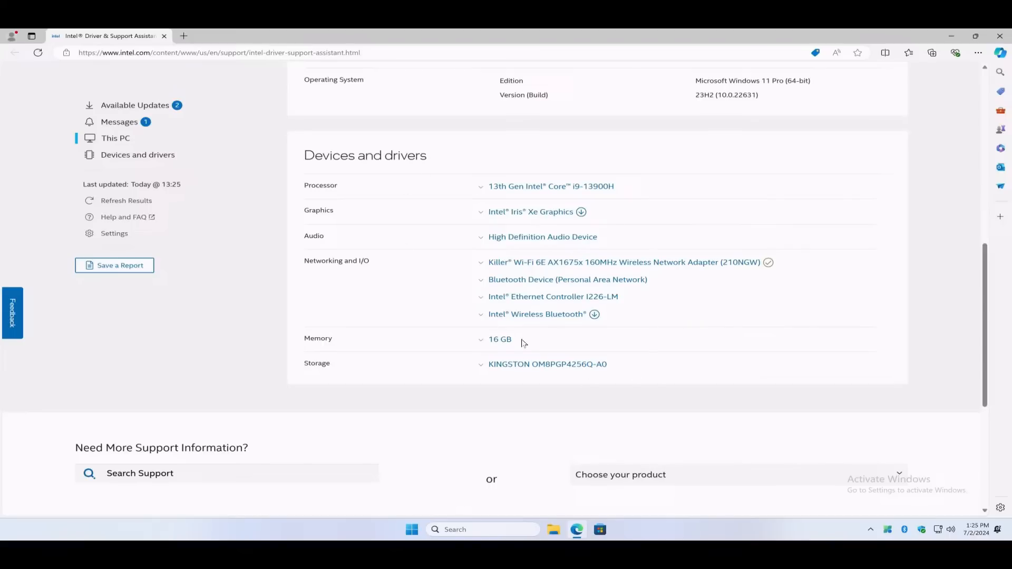
{"action": "scroll", "coordinate": [638, 349], "scroll_direction": "up", "scroll_amount": 5}
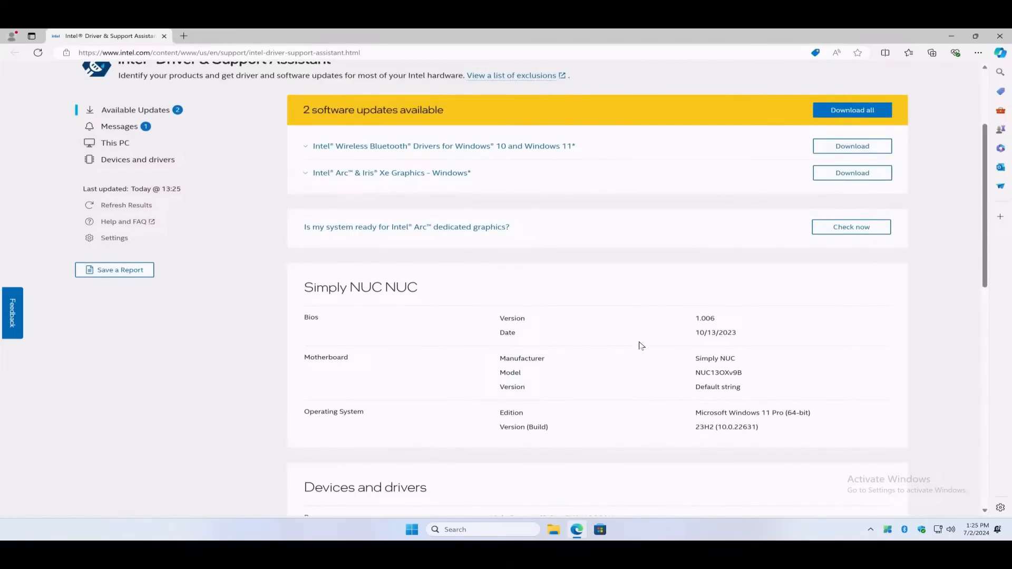
{"action": "left_click", "coordinate": [873, 110]}
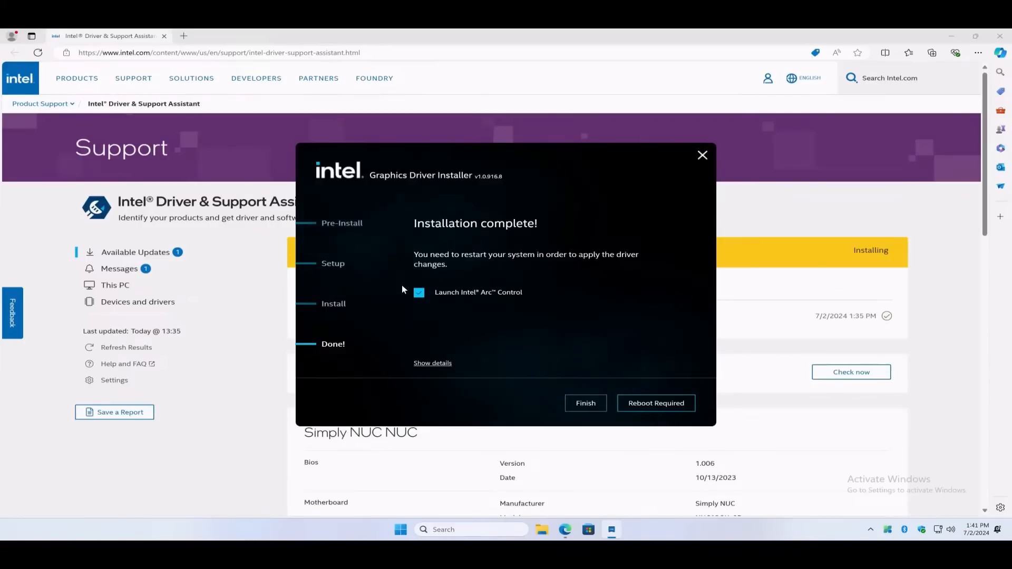
{"action": "left_click", "coordinate": [675, 410]}
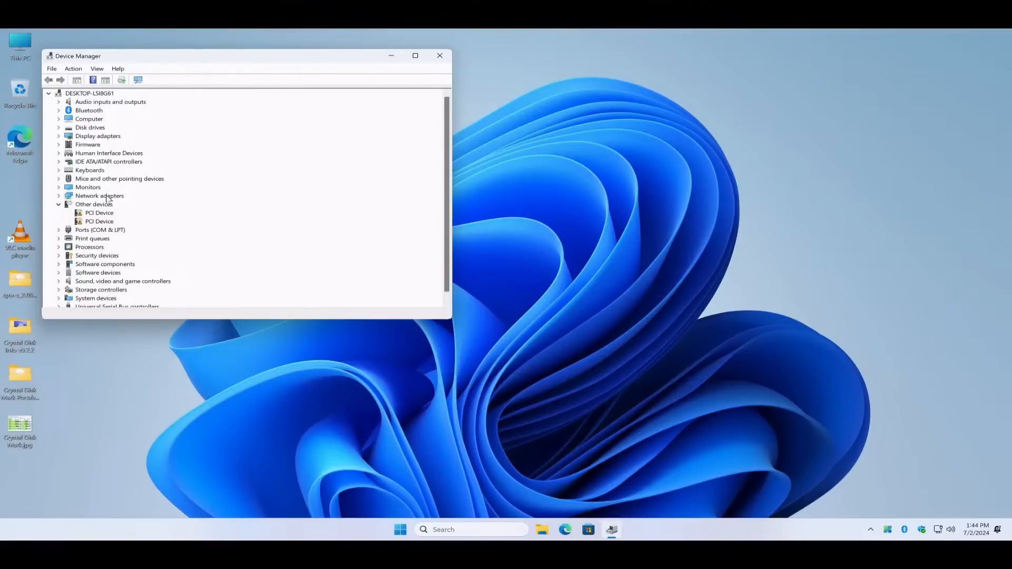
Open the first unknown PCI Device's properties, display its Hardware Ids and copy the value PCI\VEN_8086&DEV_51E9&CC_0C8000
{"action": "left_click", "coordinate": [108, 216]}
{"action": "double_click", "coordinate": [108, 216]}
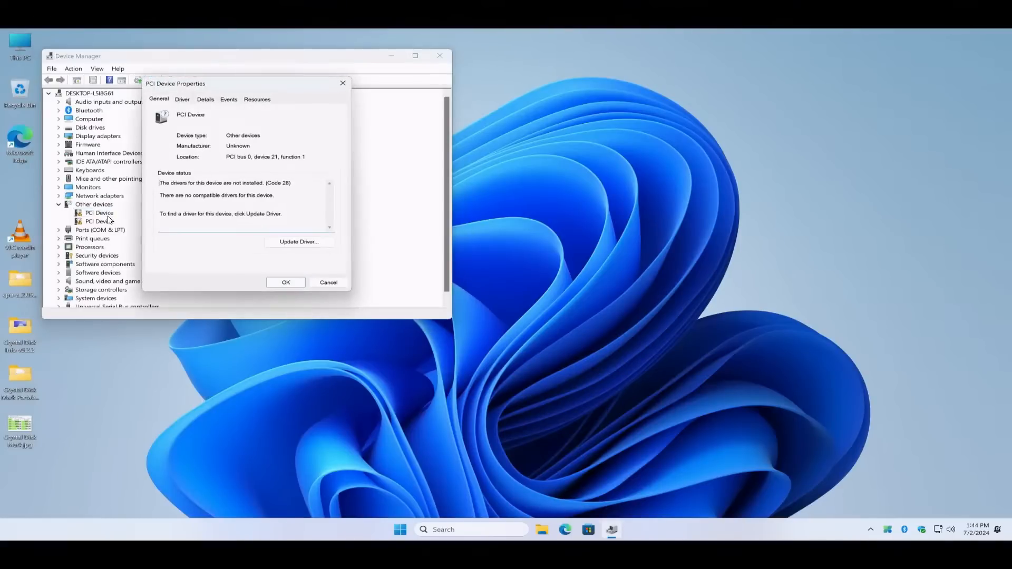
{"action": "left_click", "coordinate": [212, 99]}
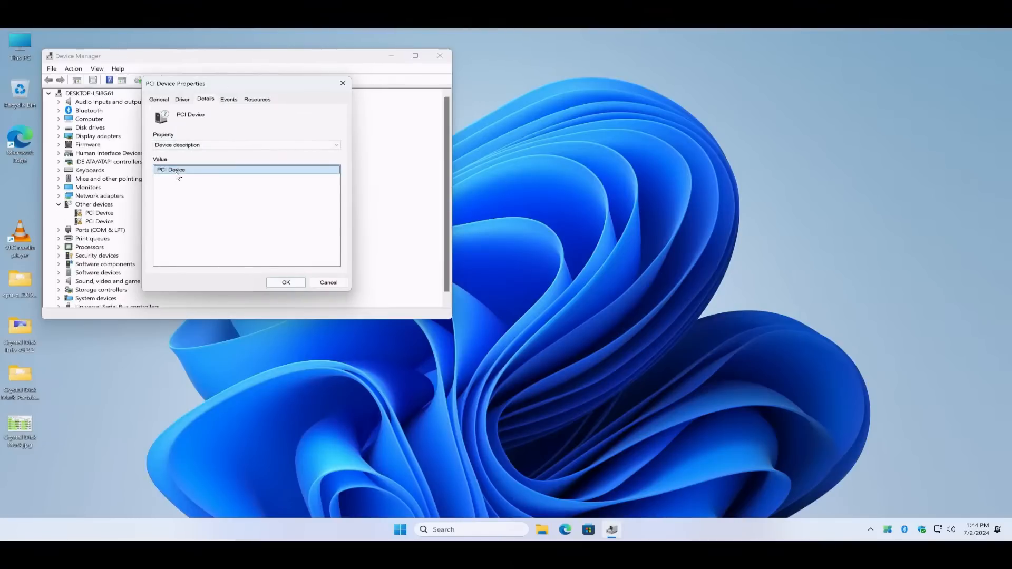
{"action": "left_click", "coordinate": [189, 145]}
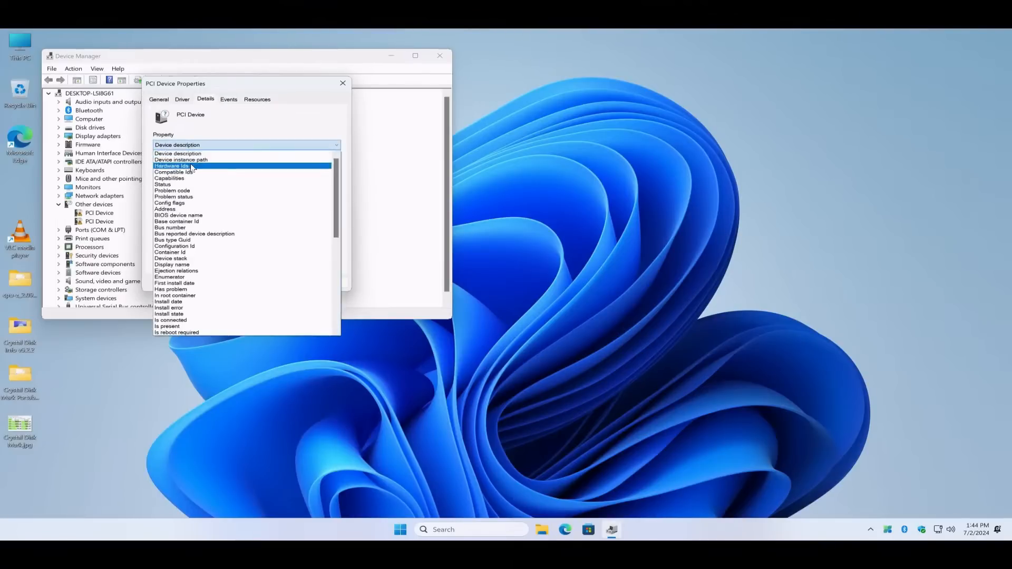
{"action": "left_click", "coordinate": [191, 165]}
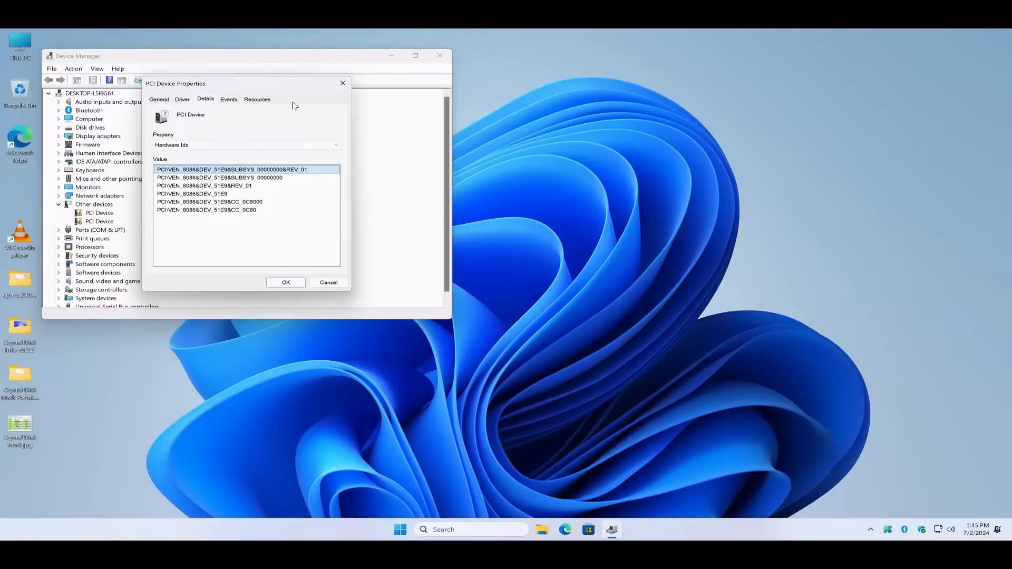
{"action": "left_click", "coordinate": [242, 204]}
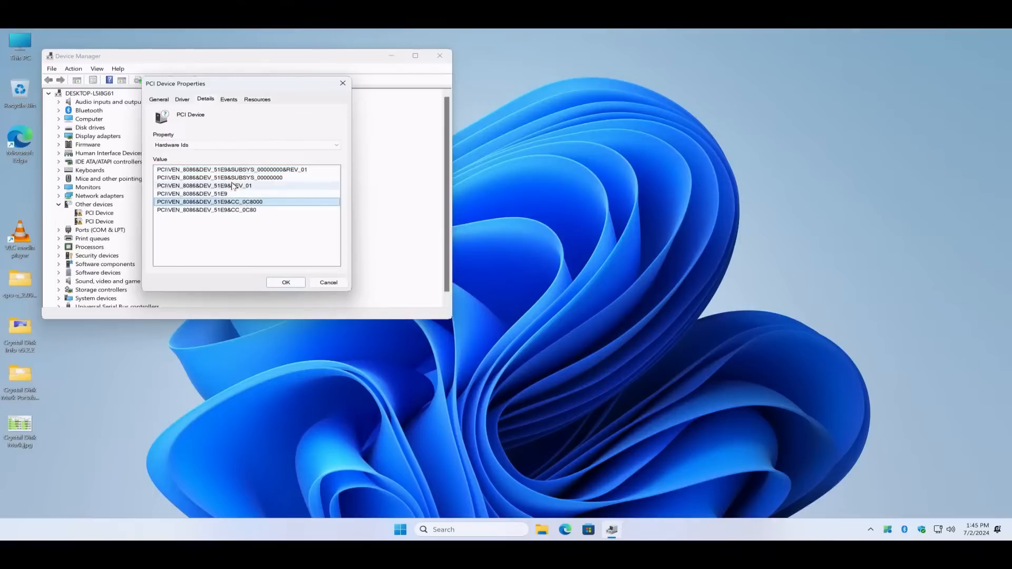
{"action": "key", "text": "ctrl+c"}
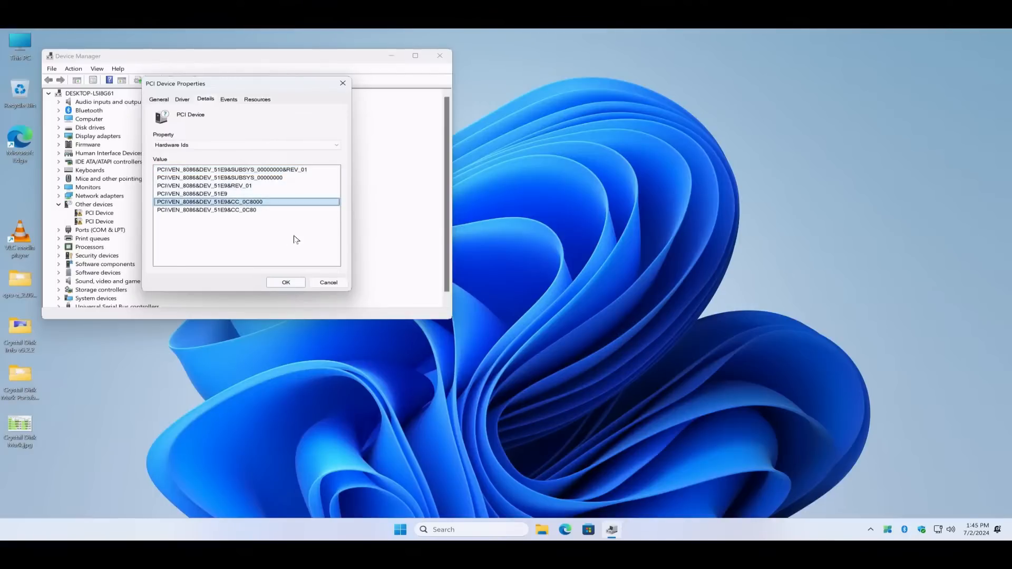
Switch to Edge, open Google and search for the copied hardware ID PCI\VEN_8086&DEV_51E9&CC_0C8000
{"action": "left_click", "coordinate": [565, 529]}
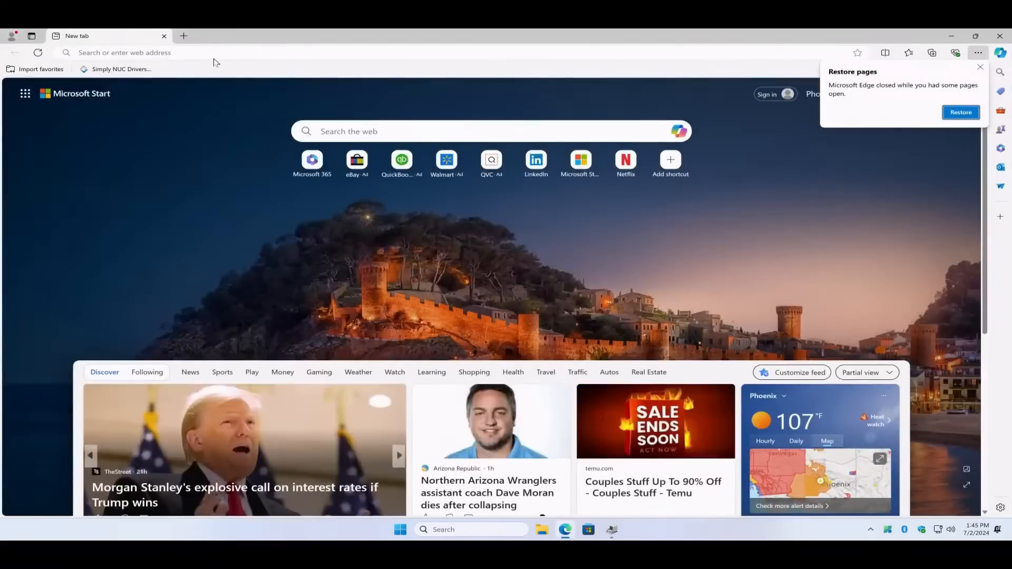
{"action": "left_click", "coordinate": [213, 52]}
{"action": "type", "text": "google"}
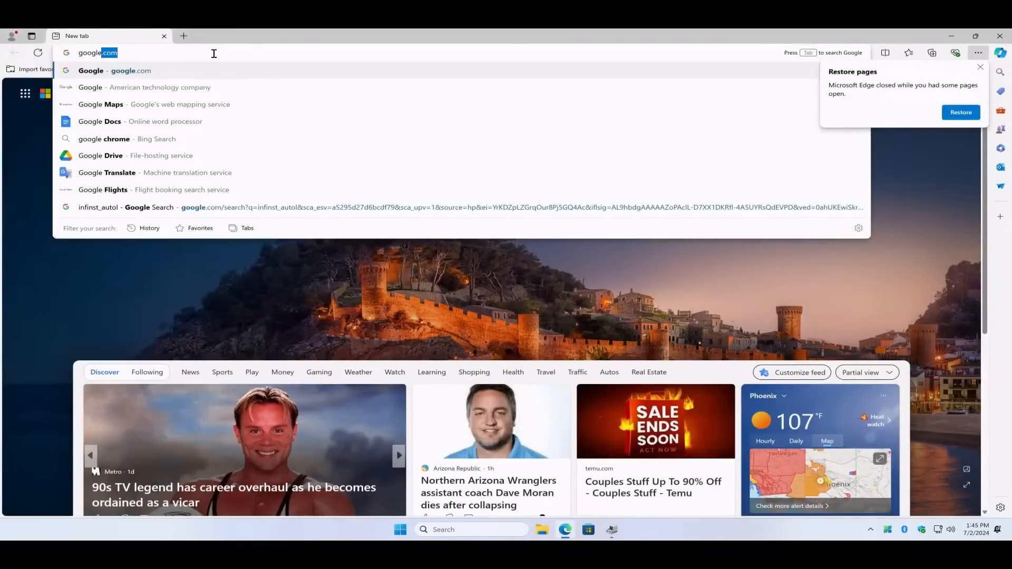
{"action": "key", "text": "Return"}
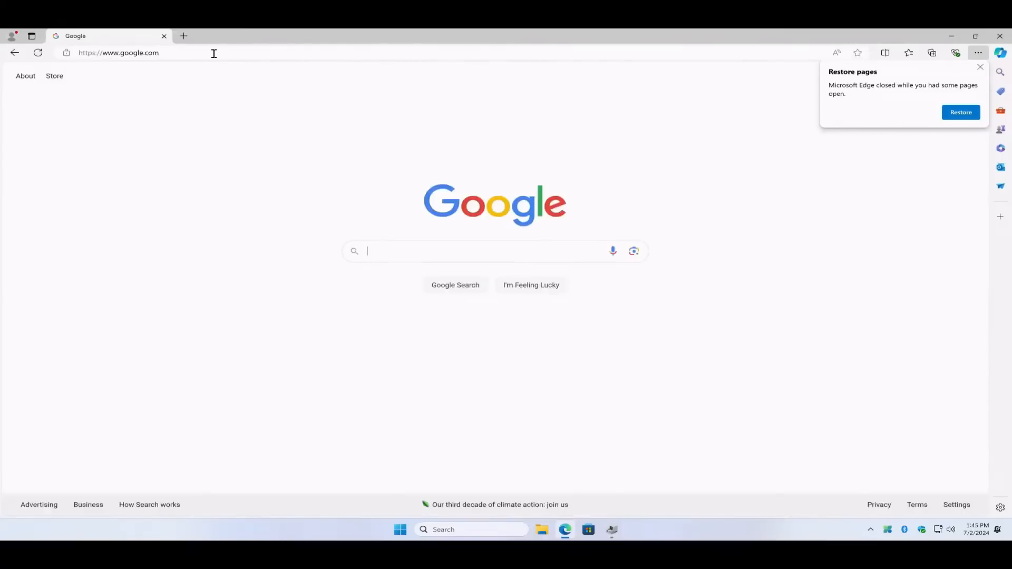
{"action": "key", "text": "ctrl+v"}
{"action": "key", "text": "Return"}
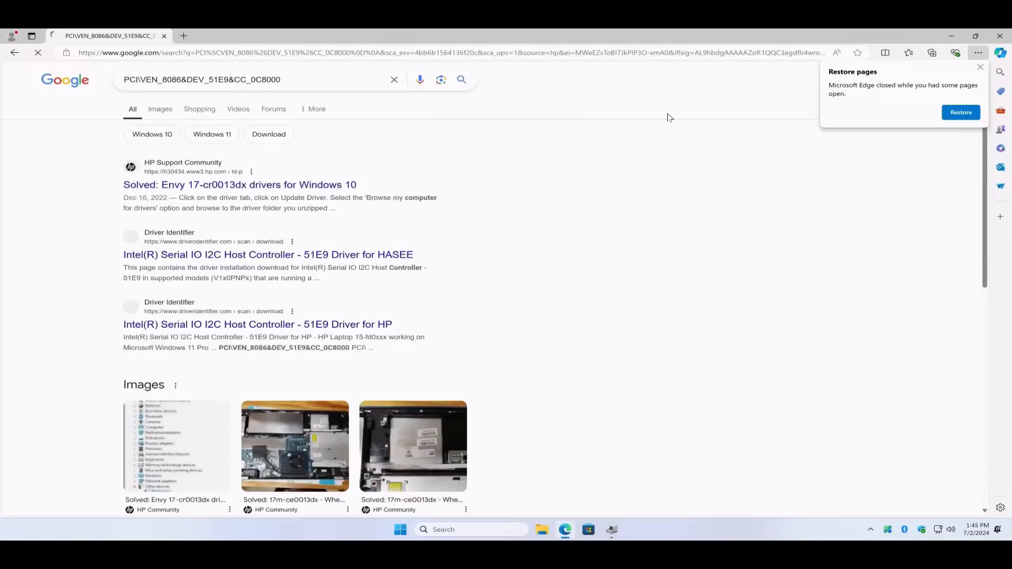